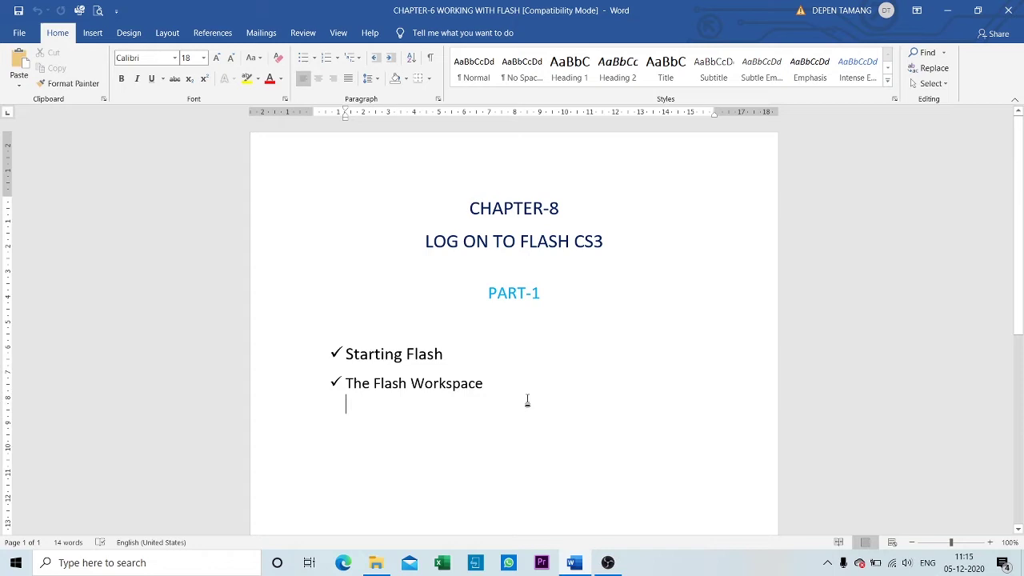
Minimize Word, close the Videos folder, and move the Flash shortcut to an empty mid-desktop spot.
left_click(946, 16)
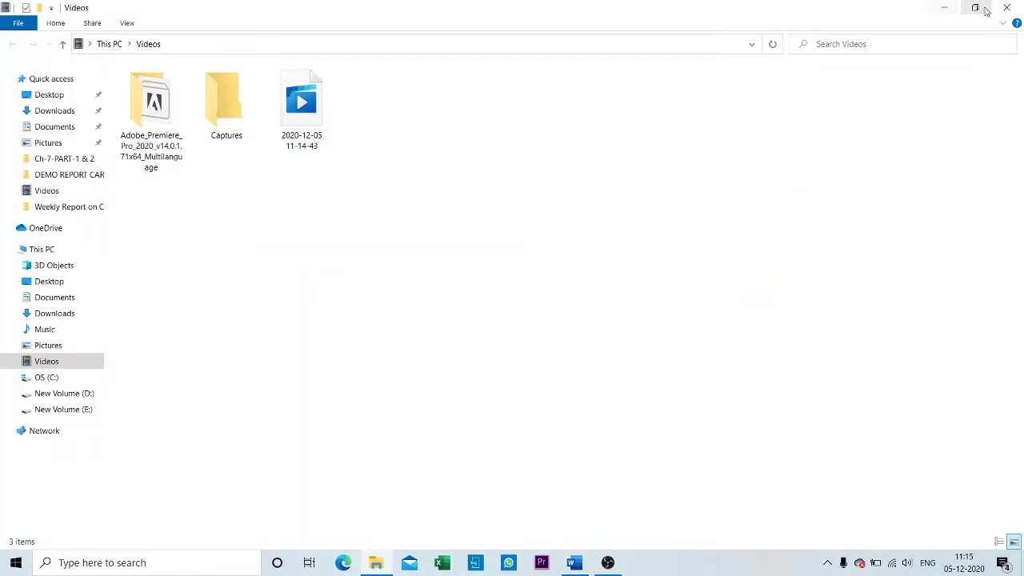
left_click(1007, 10)
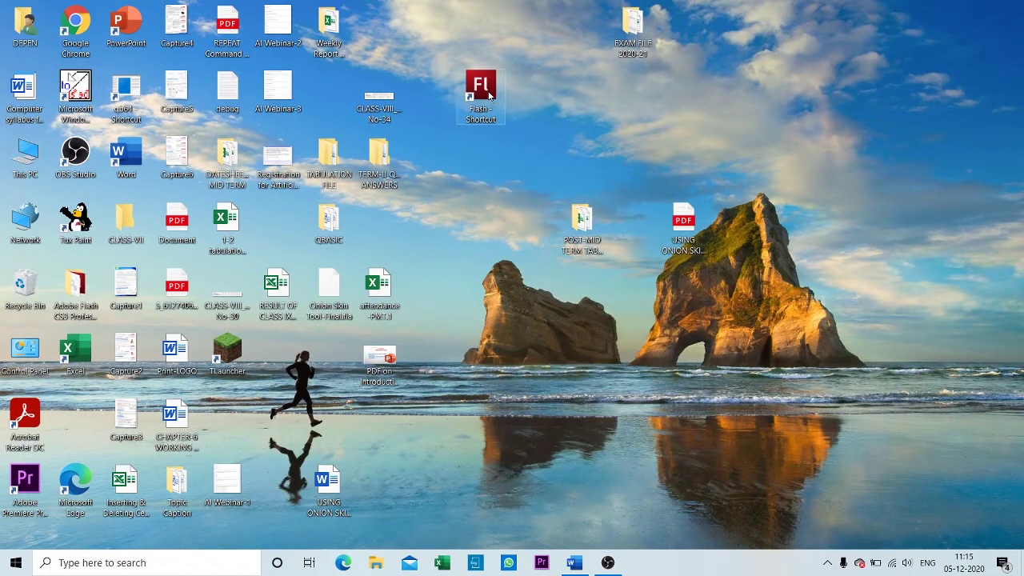
left_click_drag(483, 91, 393, 50)
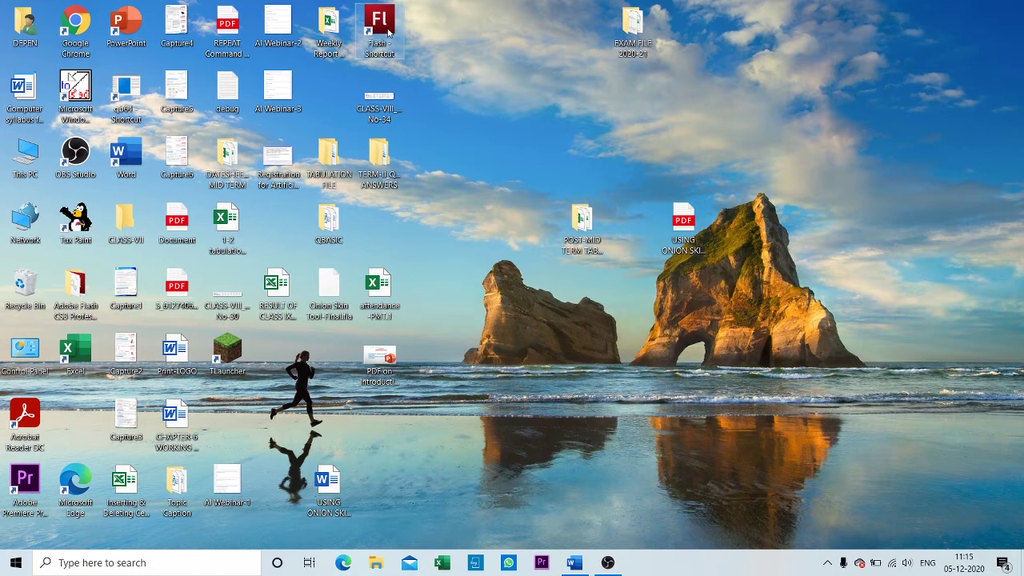
left_click_drag(389, 32, 469, 179)
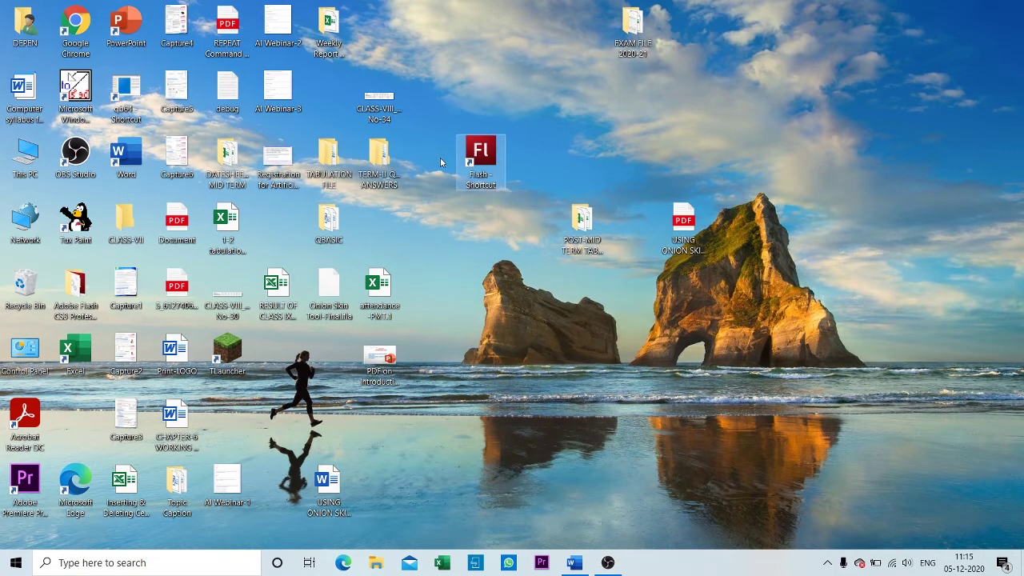
Launch Flash CS3 from its shortcut and create a new Flash File (ActionScript 3.0).
double_click(486, 159)
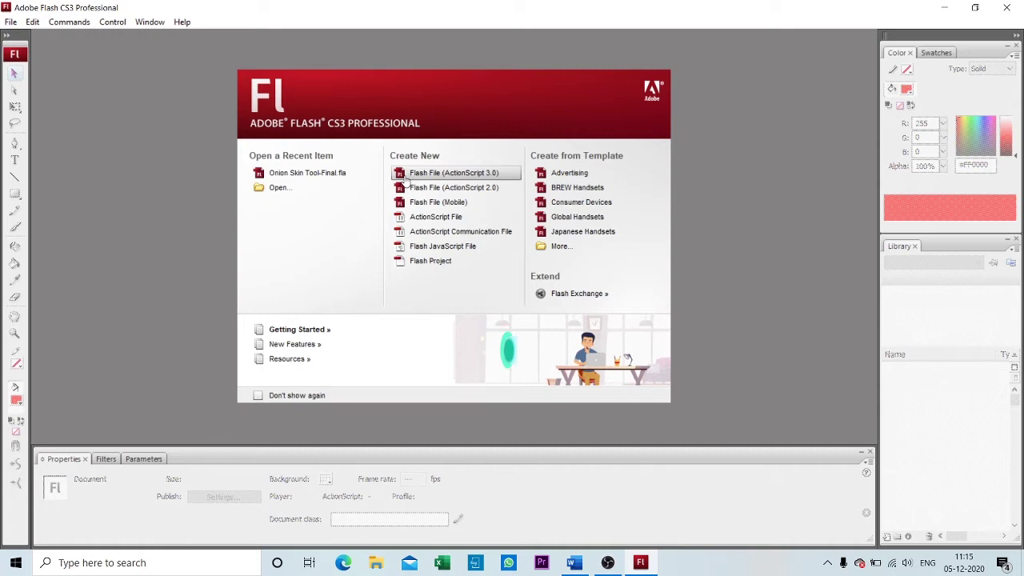
left_click(456, 177)
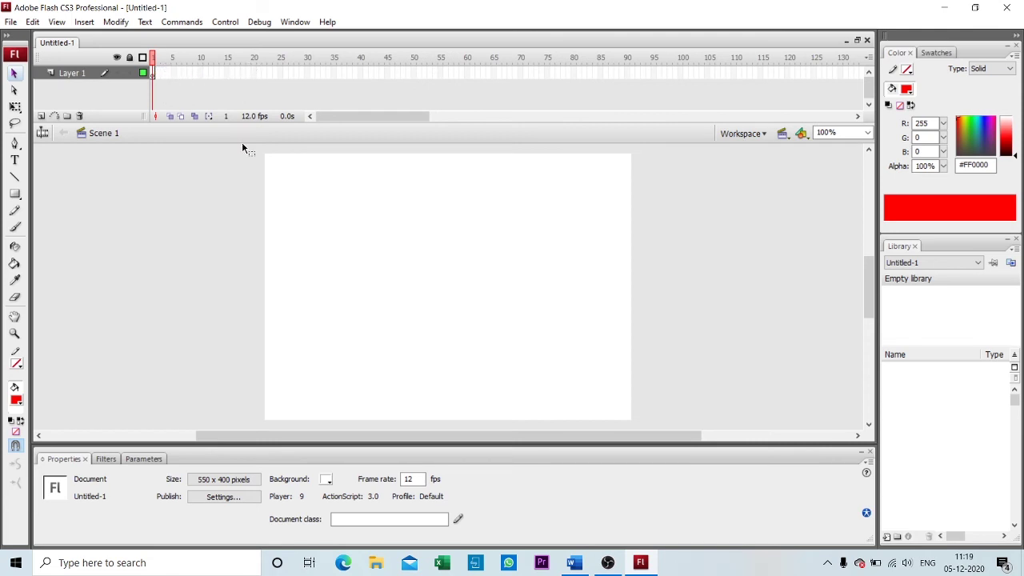
Select Layer 1, scroll the timeline, and try frames 6, 11, 15, 5 and 9.
left_click(373, 118)
left_click_drag(373, 124, 475, 130)
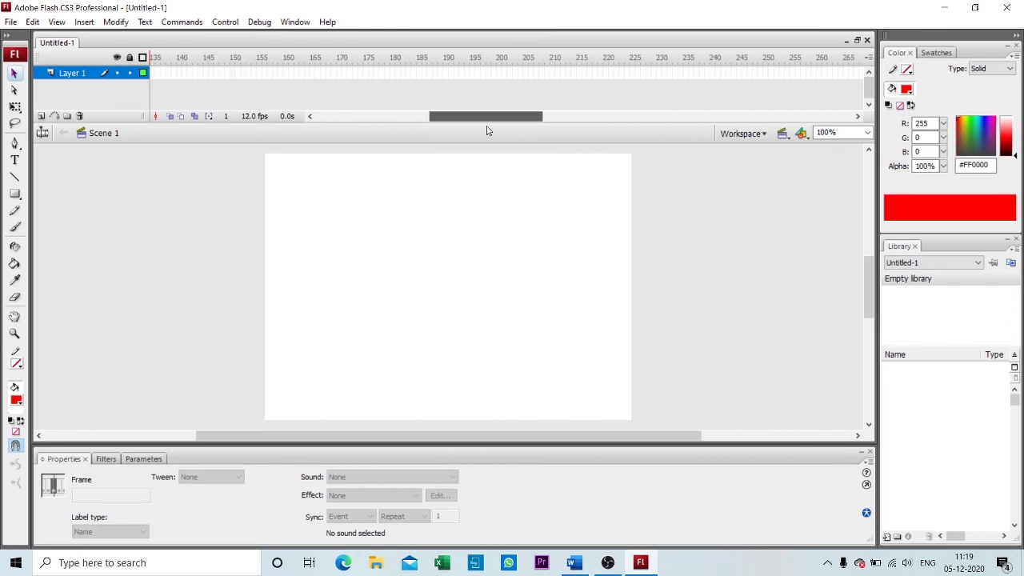
left_click_drag(475, 130, 354, 130)
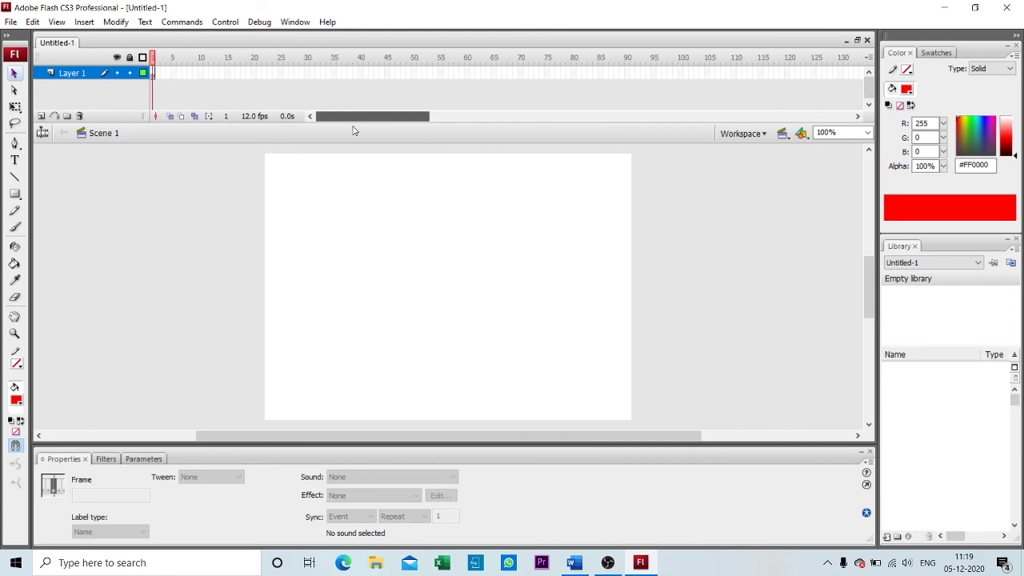
left_click(179, 74)
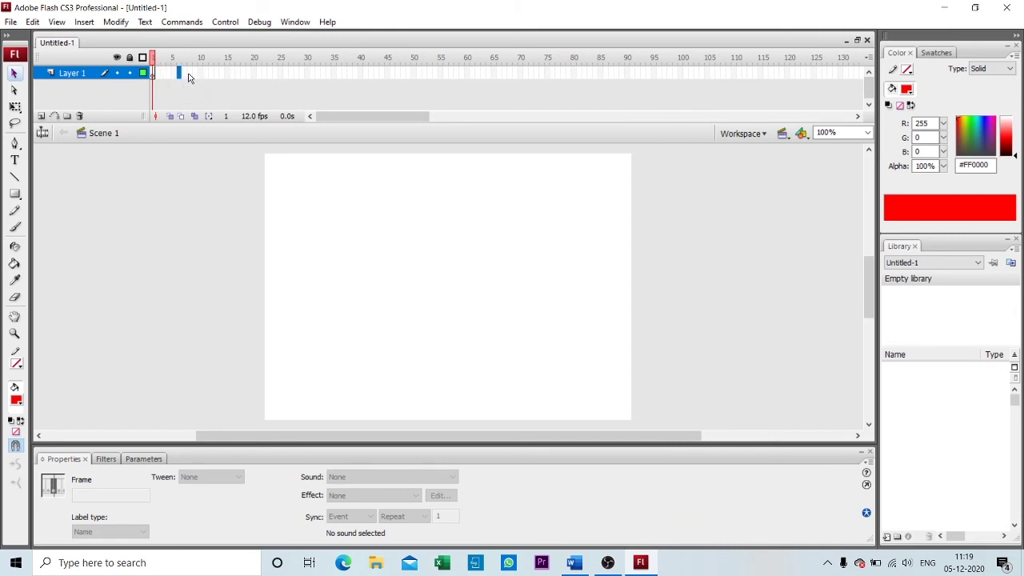
left_click(190, 74)
left_click(206, 74)
left_click(223, 74)
left_click(174, 74)
left_click(194, 75)
left_click(155, 74)
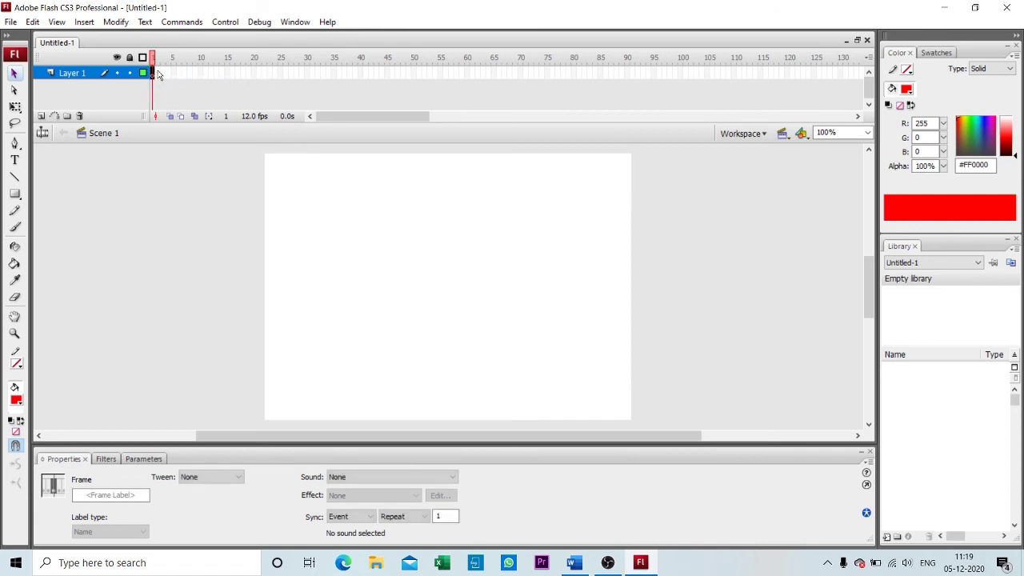
left_click(163, 74)
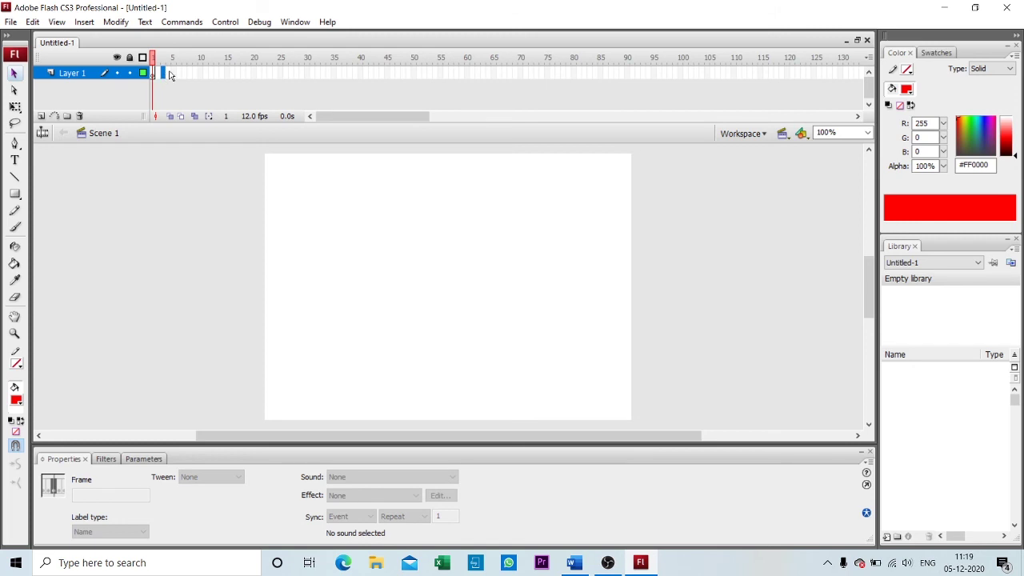
left_click(174, 74)
left_click(200, 73)
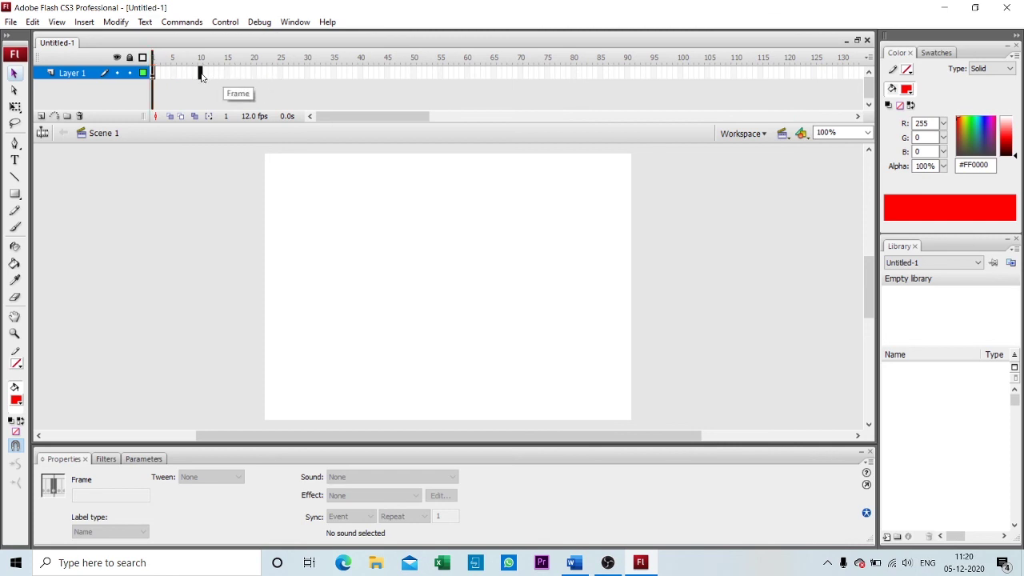
right_click(200, 74)
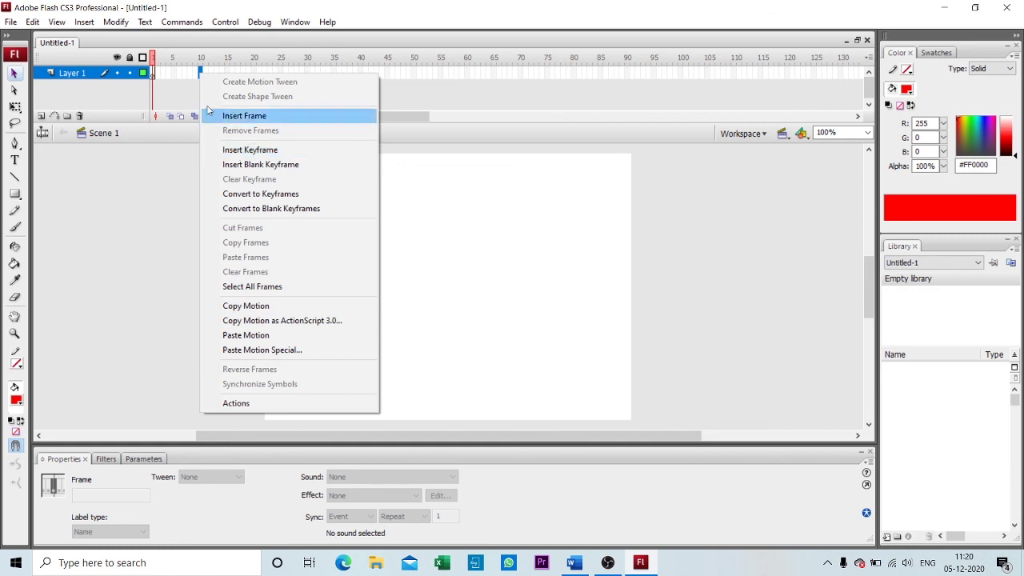
left_click(190, 74)
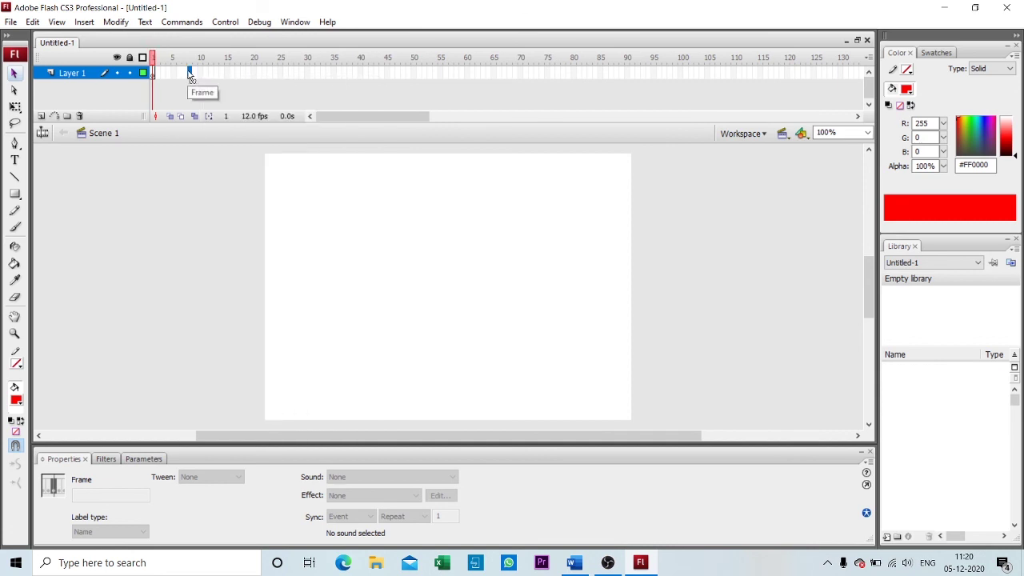